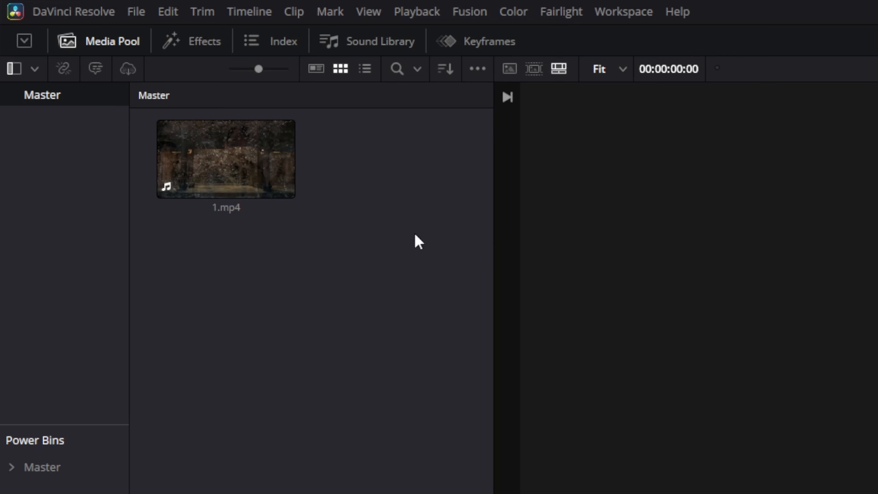
- Open the project settings and review the available timeline resolution presets
{"action": "left_click", "coordinate": [136, 11]}
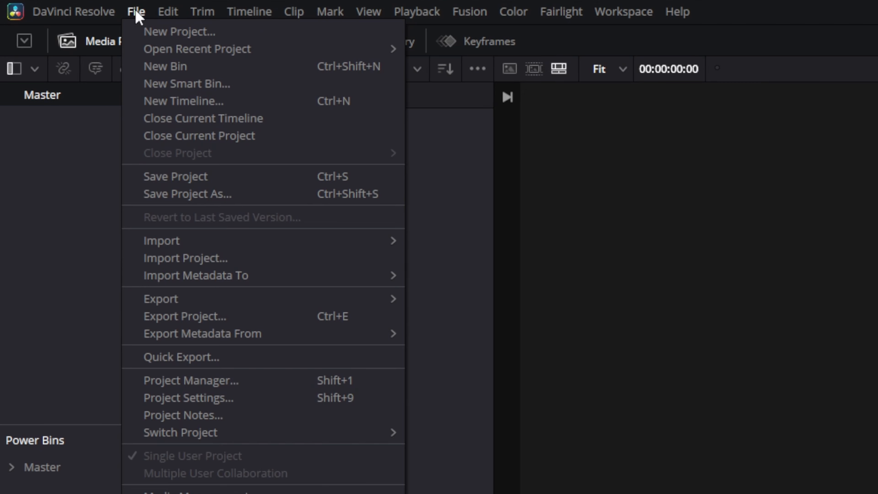
{"action": "left_click", "coordinate": [178, 399]}
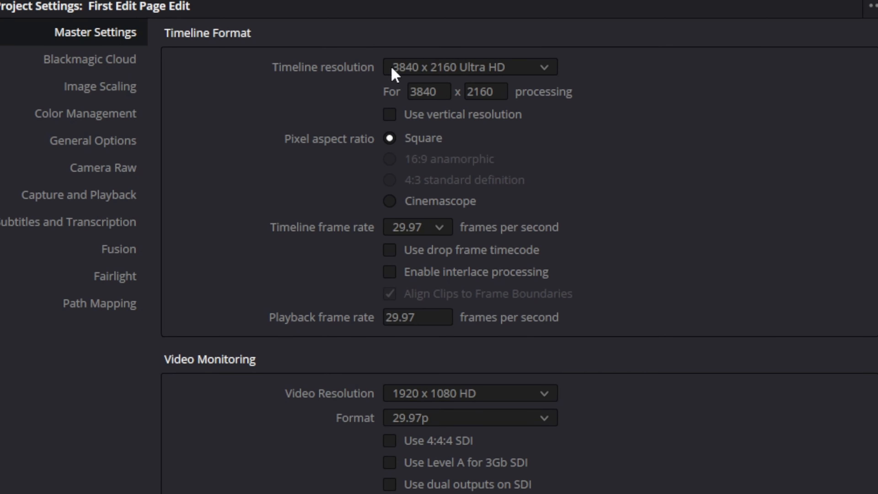
{"action": "left_click", "coordinate": [472, 71]}
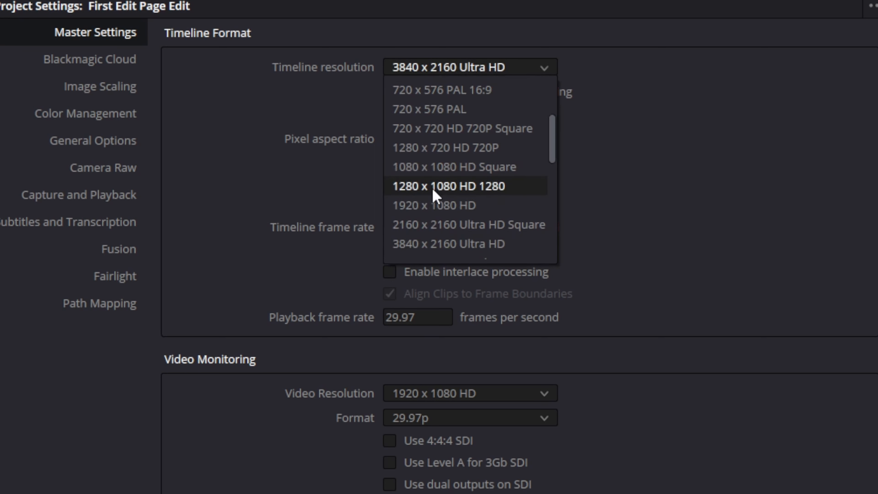
{"action": "scroll", "coordinate": [435, 169], "scroll_direction": "up", "scroll_amount": 3}
{"action": "left_click", "coordinate": [665, 81]}
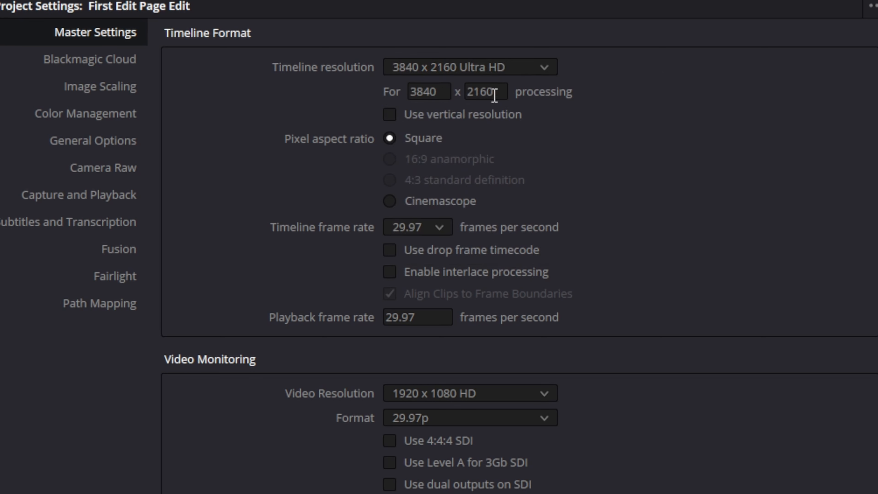
- Try the vertical resolution option for the timeline format and switch it off again
{"action": "left_click", "coordinate": [396, 116]}
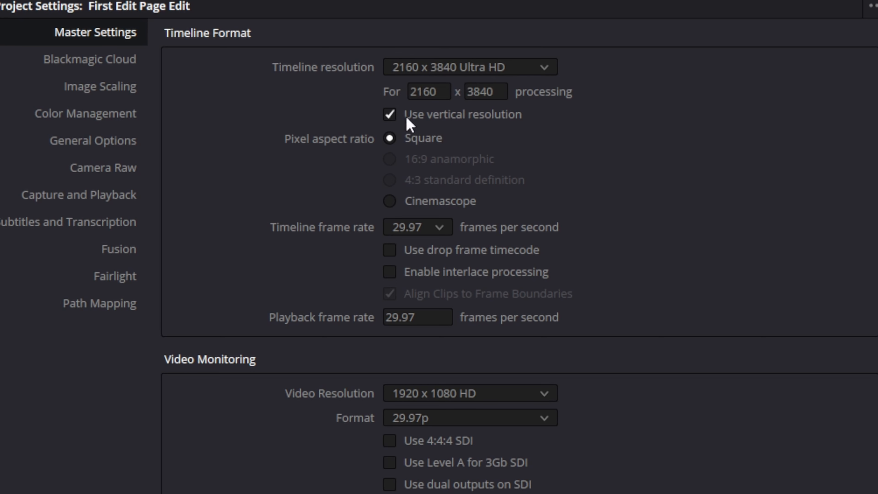
{"action": "left_click", "coordinate": [391, 117]}
{"action": "scroll", "coordinate": [456, 217], "scroll_direction": "down", "scroll_amount": 10}
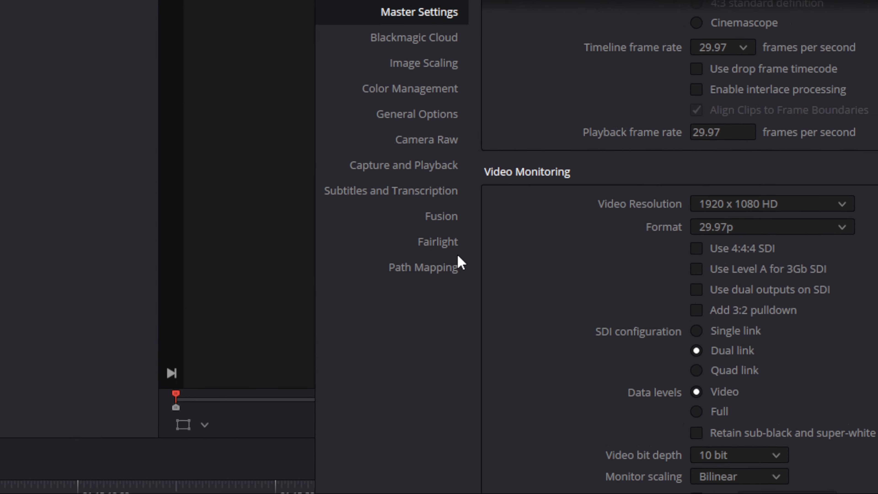
- Set the Fairlight target loudness level to -14 LUFS and save the project settings
{"action": "left_click", "coordinate": [449, 251]}
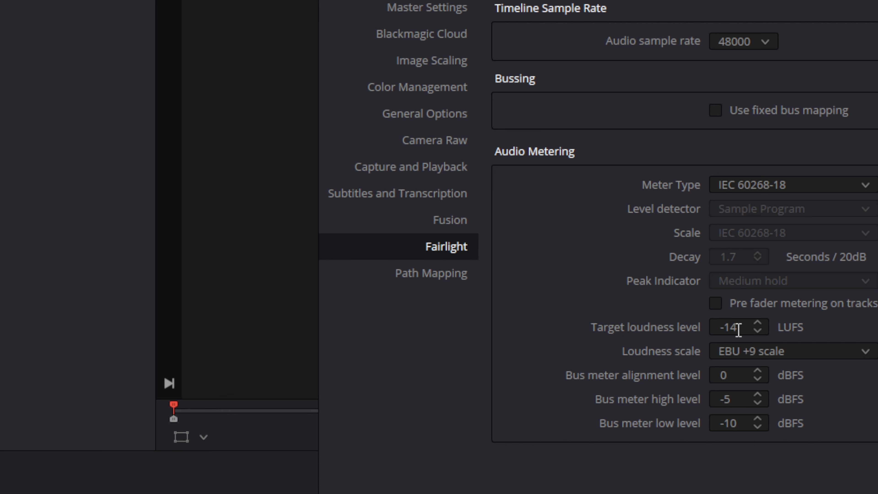
{"action": "left_click", "coordinate": [757, 331]}
{"action": "left_click", "coordinate": [757, 331]}
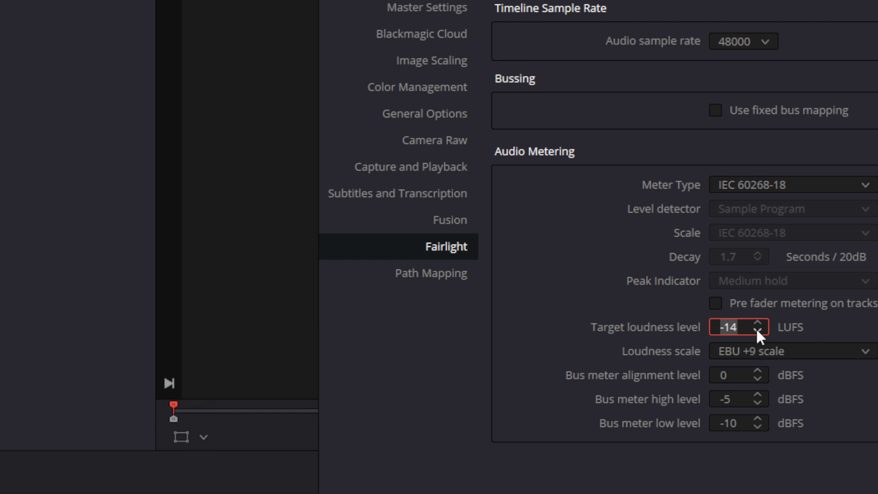
{"action": "left_click", "coordinate": [757, 331]}
{"action": "left_click", "coordinate": [758, 331]}
{"action": "left_click", "coordinate": [759, 321]}
{"action": "left_click", "coordinate": [759, 321]}
{"action": "left_click", "coordinate": [759, 321]}
{"action": "left_click", "coordinate": [759, 321]}
{"action": "left_click", "coordinate": [758, 321]}
{"action": "left_click", "coordinate": [758, 332]}
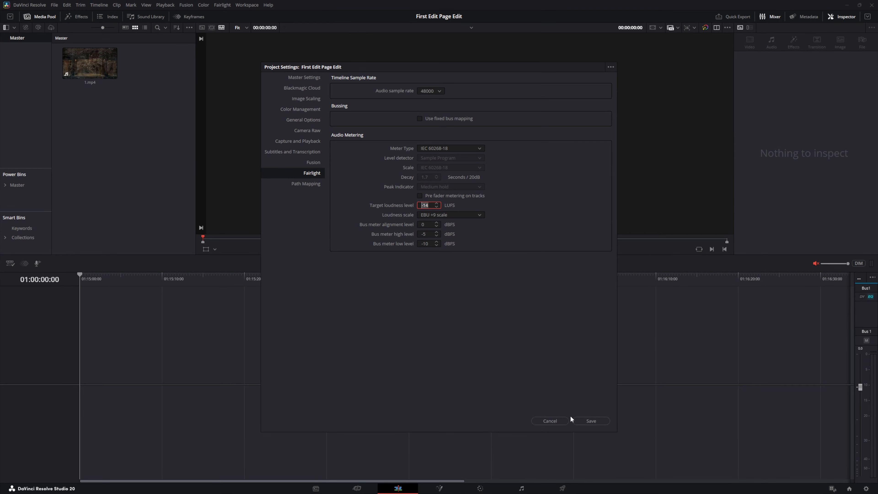
{"action": "left_click", "coordinate": [590, 421]}
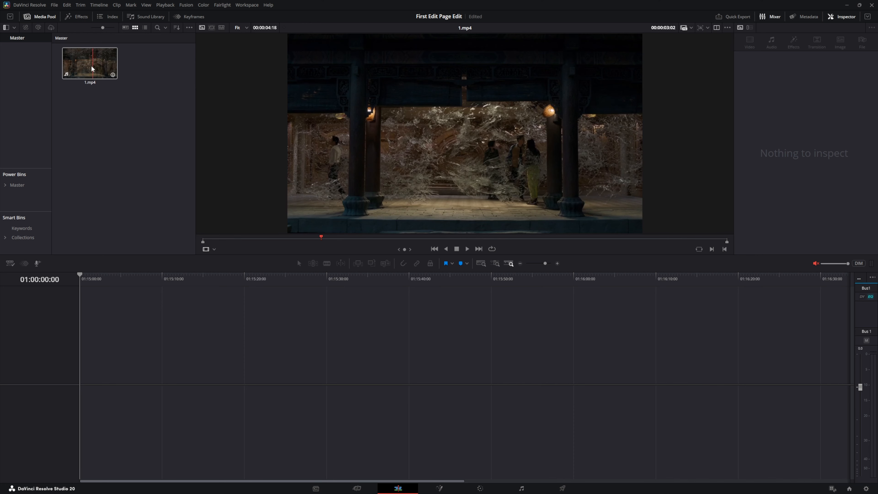
- Place 1.mp4 on the empty timeline with its start at 00:00:00:00 and play it back briefly
{"action": "left_click_drag", "start_coordinate": [86, 68], "coordinate": [118, 363]}
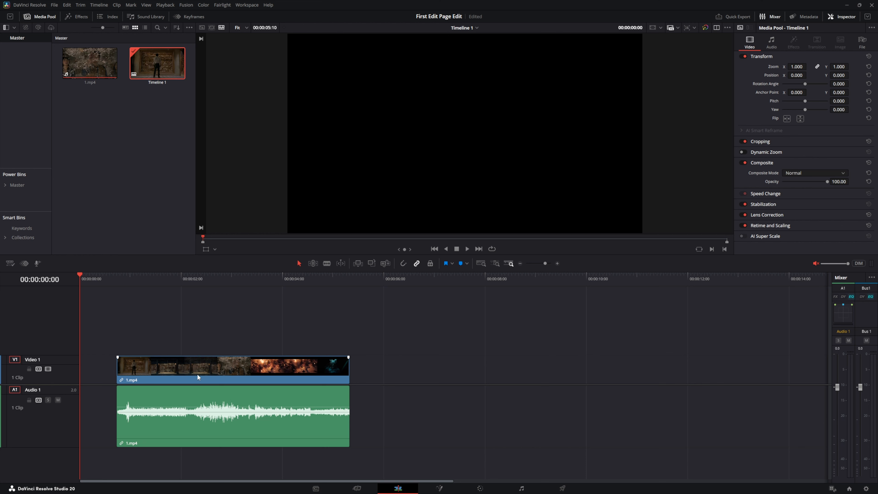
{"action": "left_click_drag", "start_coordinate": [202, 379], "coordinate": [125, 380]}
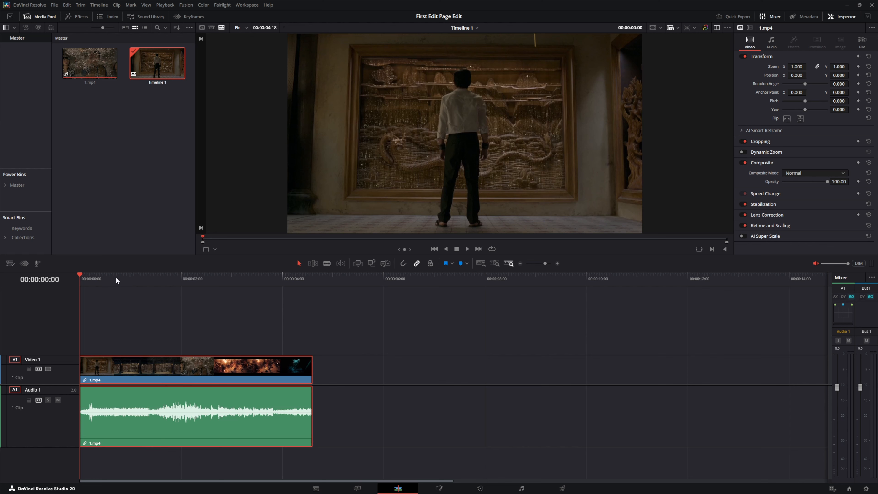
{"action": "left_click", "coordinate": [468, 248]}
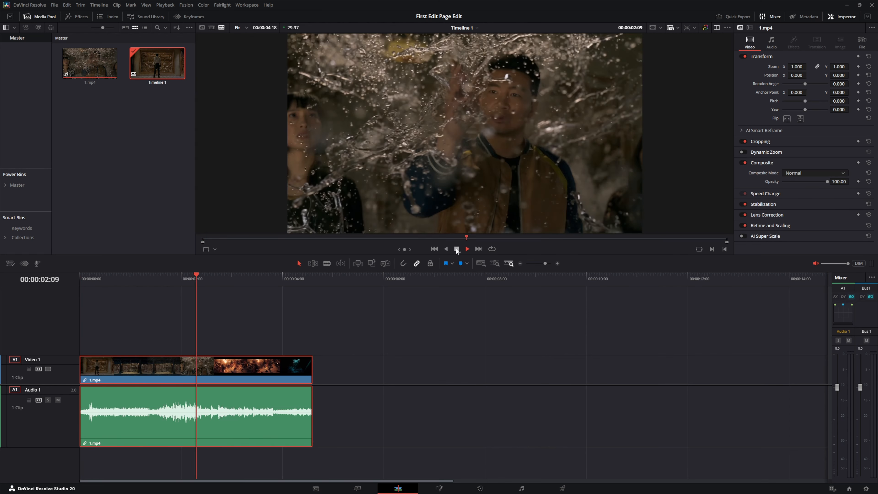
{"action": "left_click", "coordinate": [457, 249]}
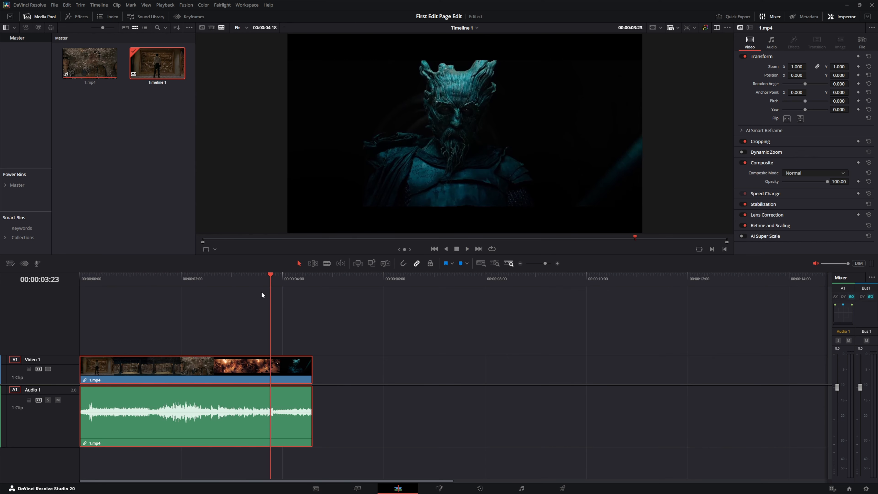
- Move the playhead frame by frame to 00:00:02:12, the first frame of the explosion shot
{"action": "left_click_drag", "start_coordinate": [272, 275], "coordinate": [213, 284]}
{"action": "key", "text": "Left"}
{"action": "key", "text": "Left"}
{"action": "key", "text": "Left"}
{"action": "key", "text": "Left"}
{"action": "key", "text": "Left"}
{"action": "key", "text": "Left"}
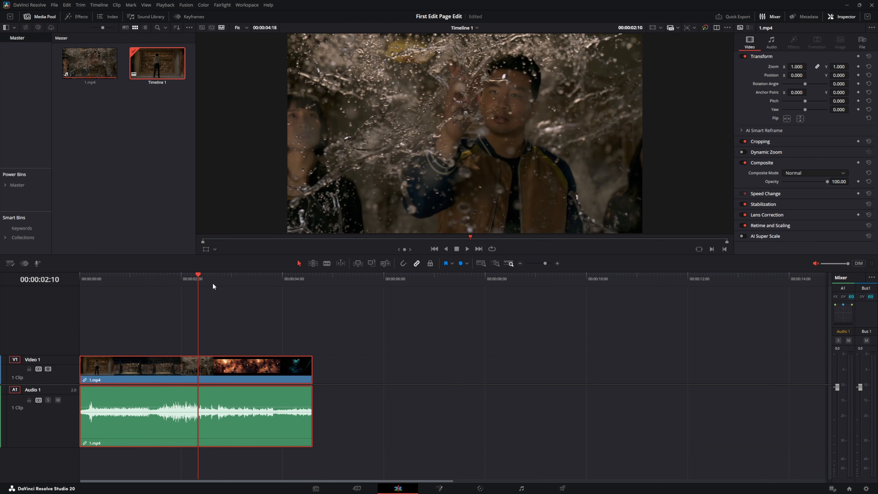
{"action": "key", "text": "Right"}
{"action": "key", "text": "Right"}
{"action": "key", "text": "Left"}
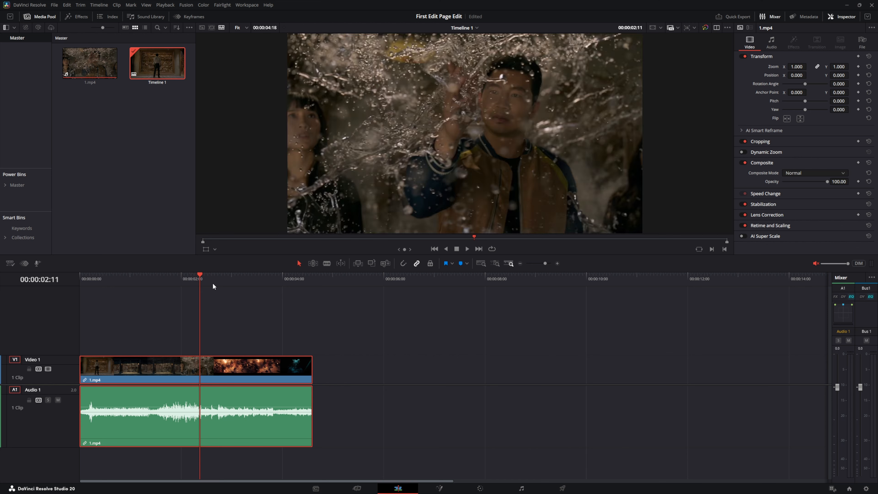
{"action": "key", "text": "Right"}
{"action": "key", "text": "Left"}
{"action": "key", "text": "Right"}
{"action": "key", "text": "Left"}
{"action": "key", "text": "Right"}
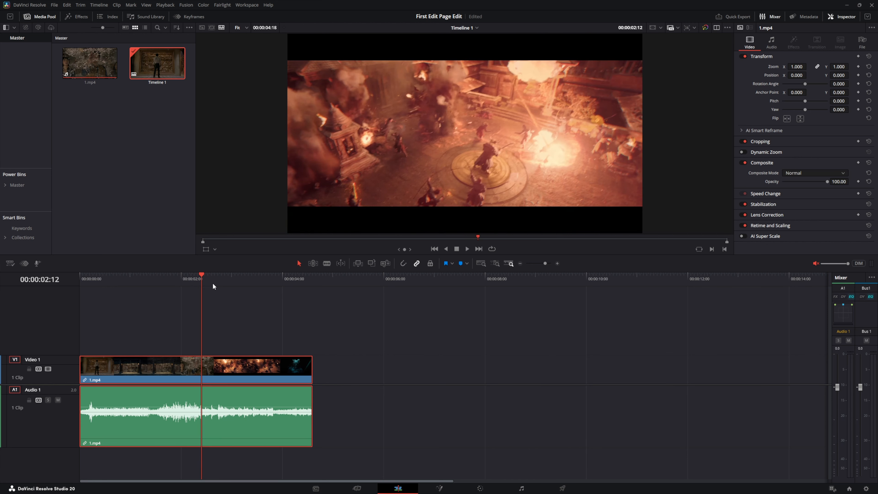
{"action": "key", "text": "Left"}
{"action": "key", "text": "Right"}
{"action": "key", "text": "Left"}
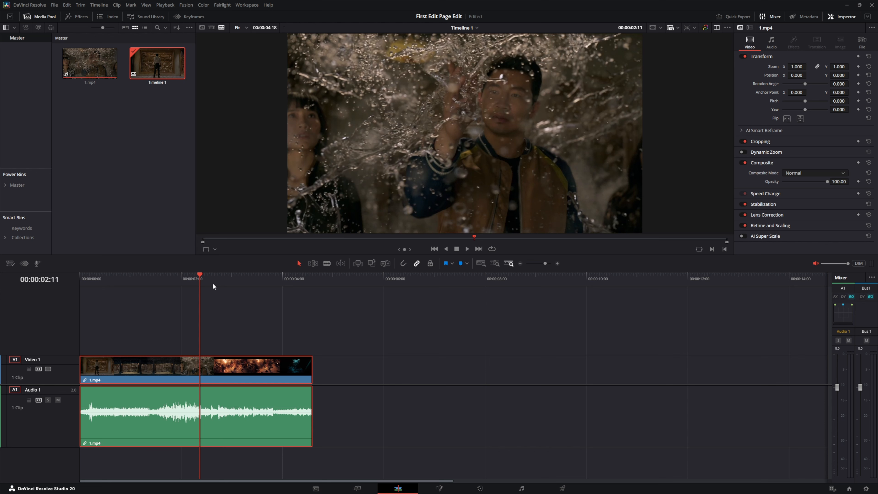
{"action": "key", "text": "Right"}
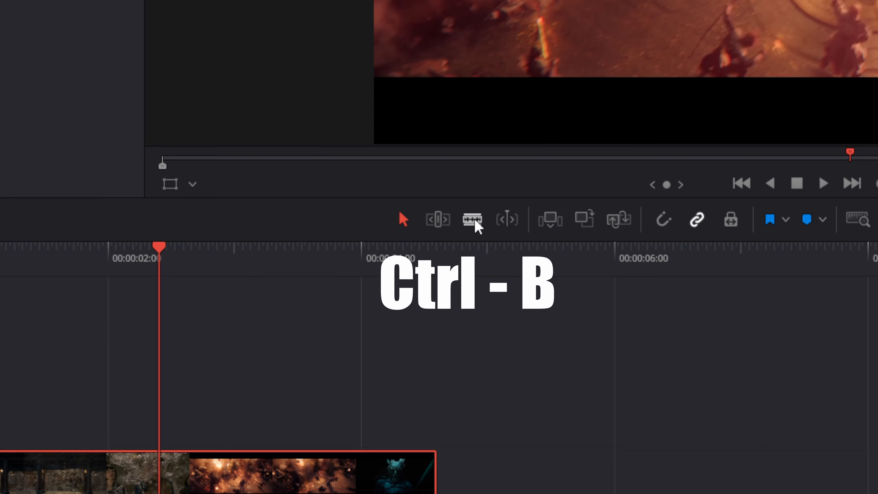
- Split 1.mp4 and its audio at 00:00:02:12 with the blade and move the second part to start at 00:00:04:12
{"action": "left_click", "coordinate": [476, 222]}
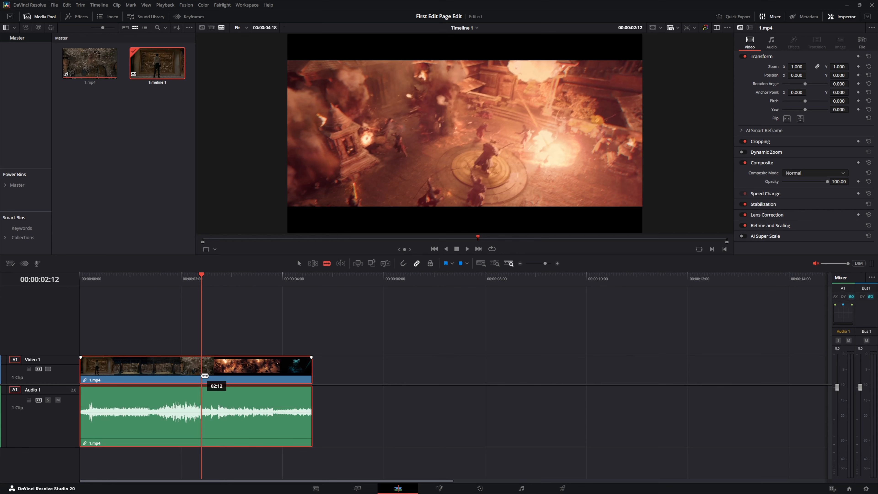
{"action": "left_click", "coordinate": [205, 375]}
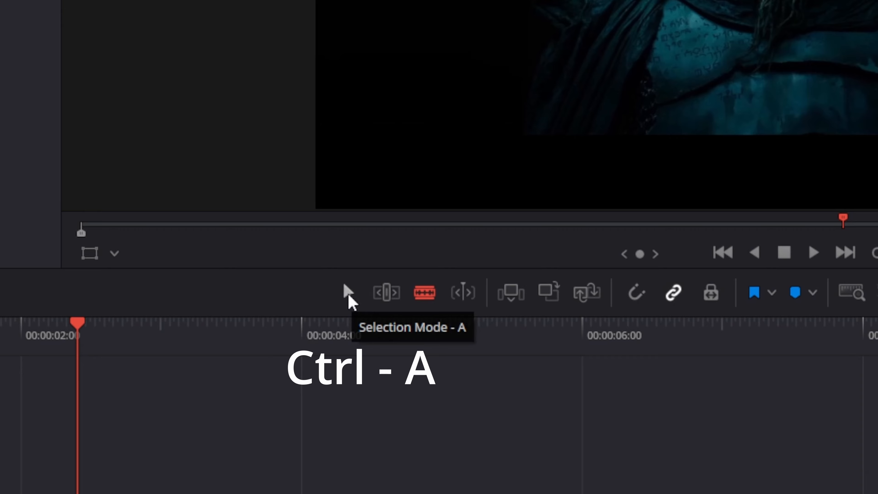
{"action": "left_click", "coordinate": [348, 293]}
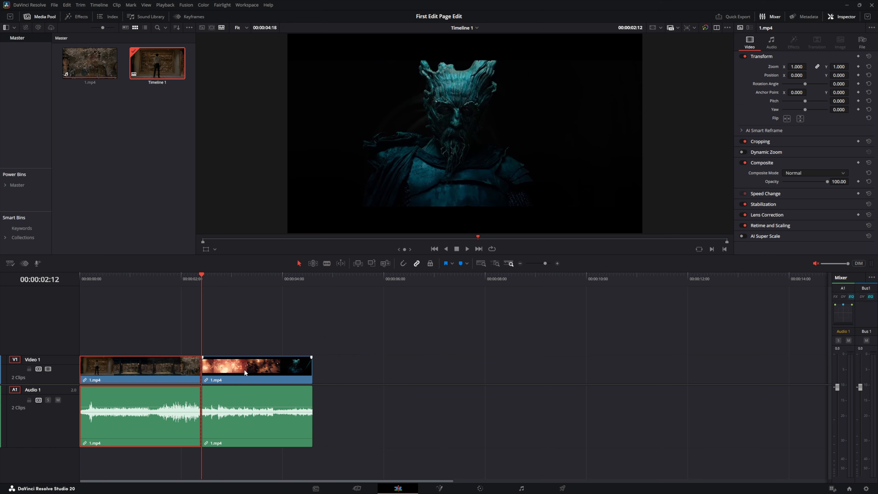
{"action": "left_click_drag", "start_coordinate": [244, 369], "coordinate": [347, 368]}
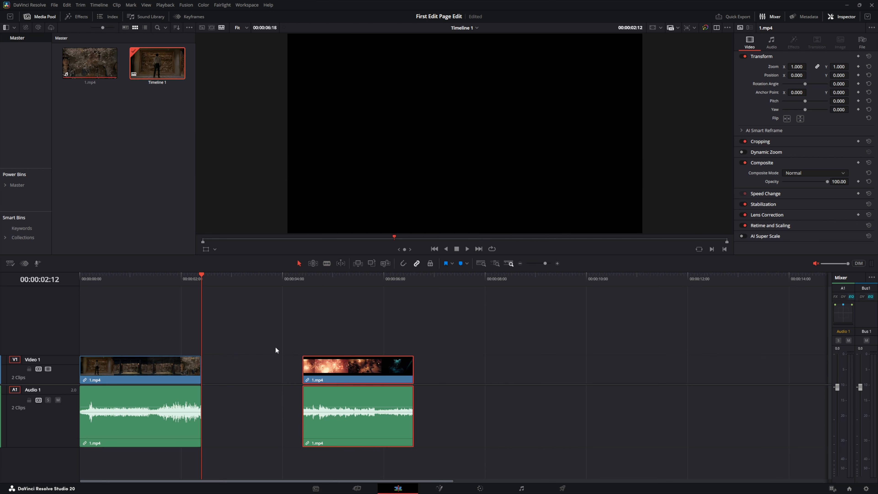
- Inspect the frames at both edges of the gap between the two clips, around 00:00:04:12 and 00:00:02:12
{"action": "left_click", "coordinate": [301, 279]}
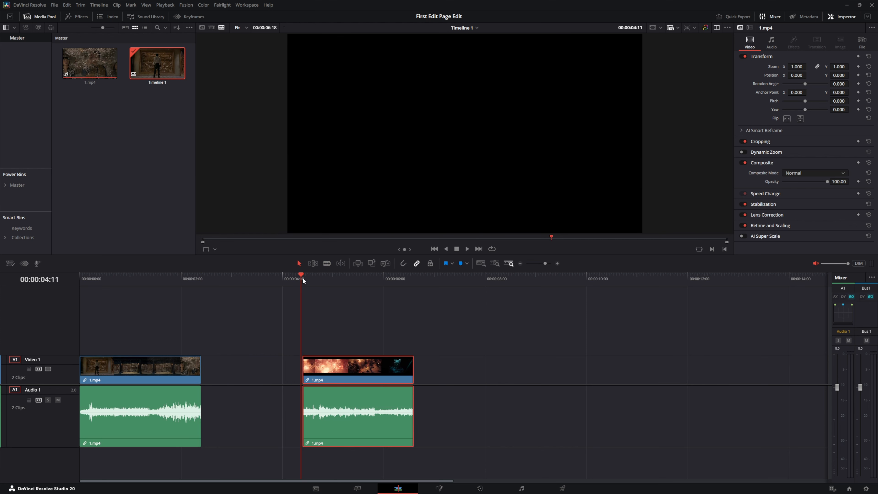
{"action": "left_click", "coordinate": [302, 278]}
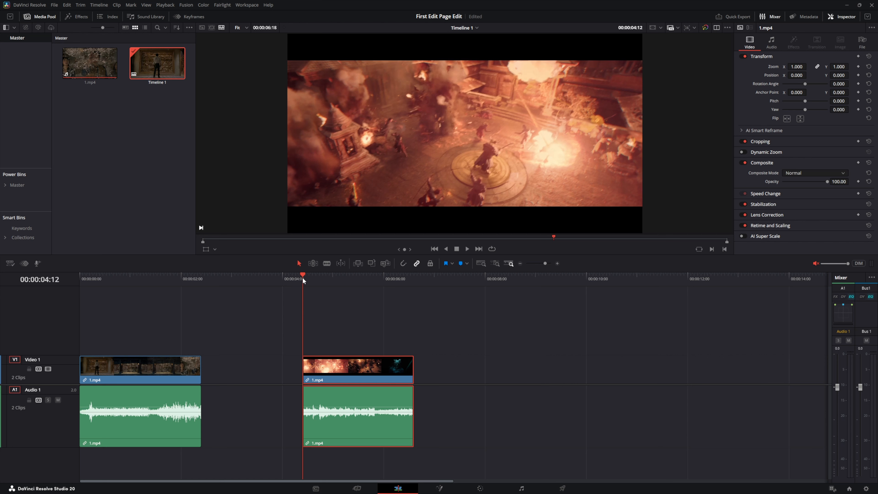
{"action": "left_click", "coordinate": [205, 278]}
{"action": "key", "text": "Left"}
{"action": "key", "text": "Left"}
{"action": "key", "text": "Left"}
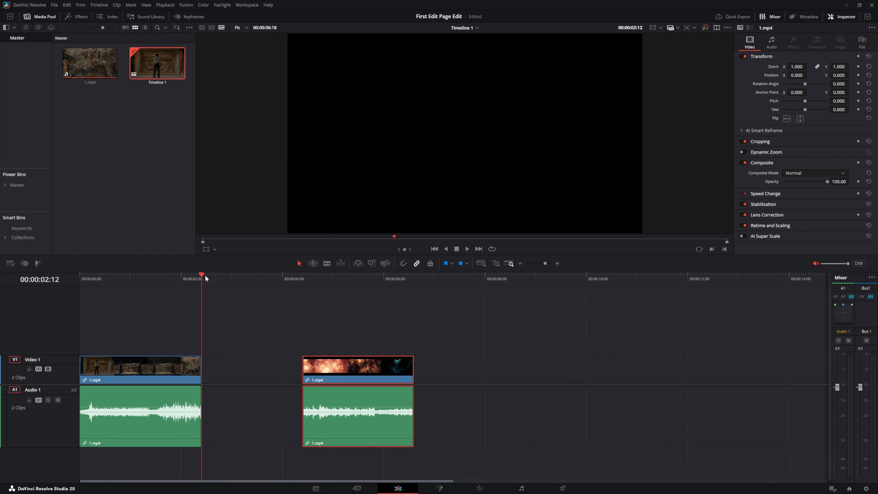
{"action": "key", "text": "Right"}
{"action": "key", "text": "Left"}
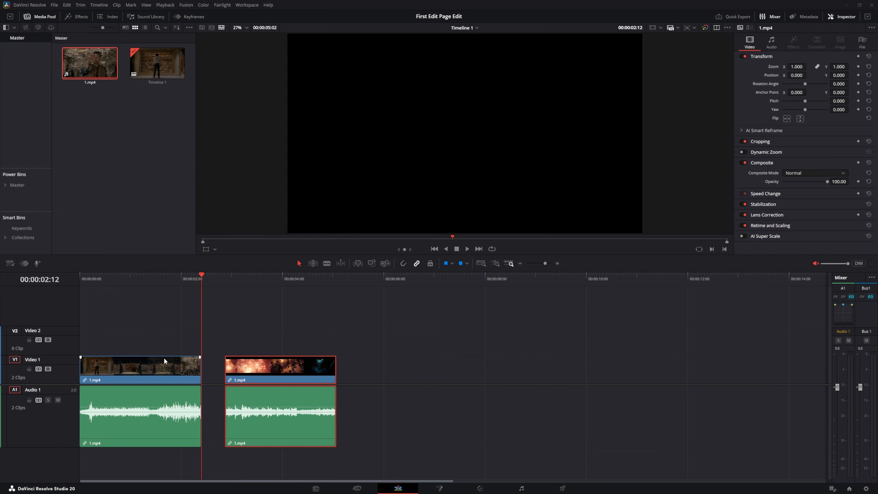
- Select both 1.mp4 clips with their audio and shift them together about 2.5 seconds later on the timeline
{"action": "left_click", "coordinate": [150, 326]}
{"action": "left_click_drag", "start_coordinate": [153, 335], "coordinate": [411, 419]}
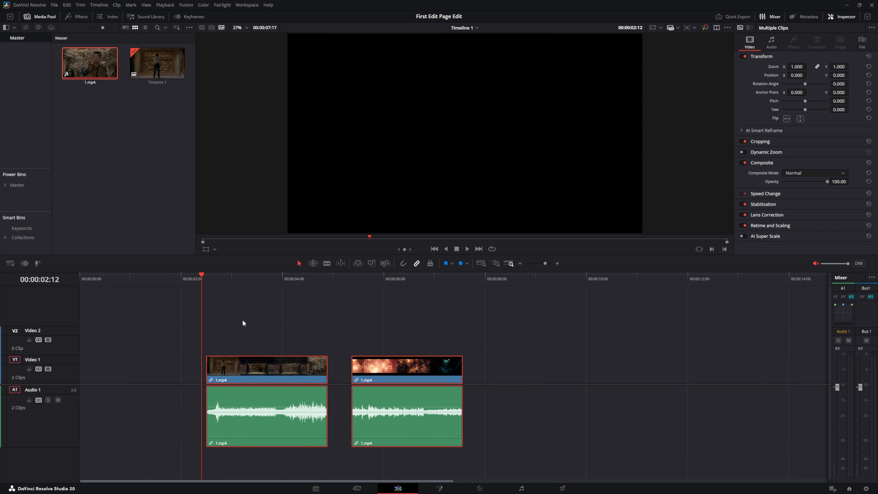
{"action": "left_click", "coordinate": [228, 319]}
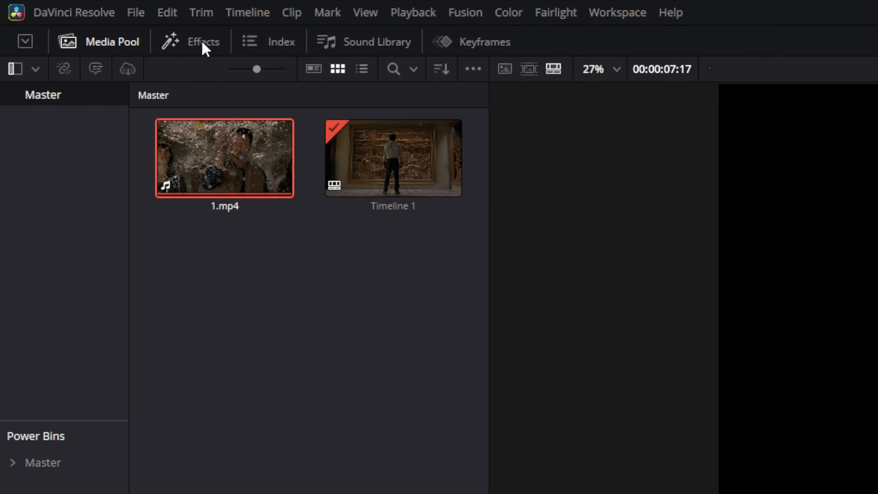
- Add the Stage Curtains generator at the start of Video 2 and shorten it to about 2.3 seconds, ending before the first clip
{"action": "left_click", "coordinate": [204, 43]}
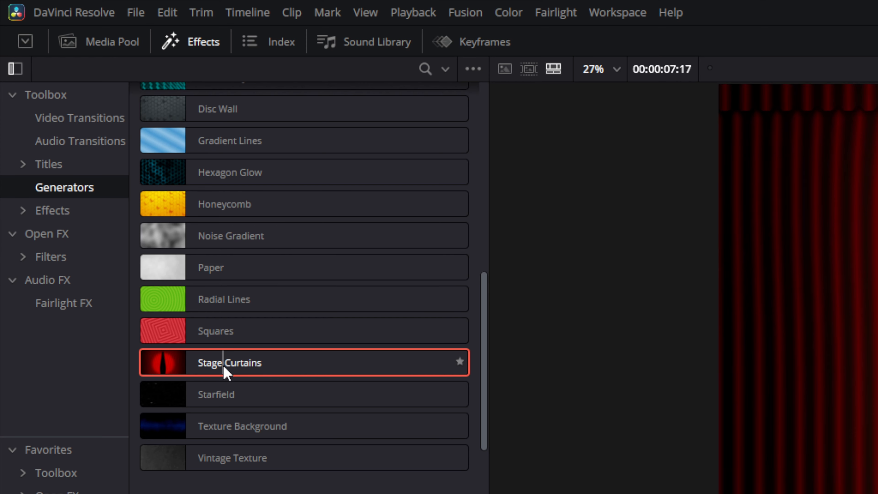
{"action": "left_click_drag", "start_coordinate": [226, 367], "coordinate": [412, 493]}
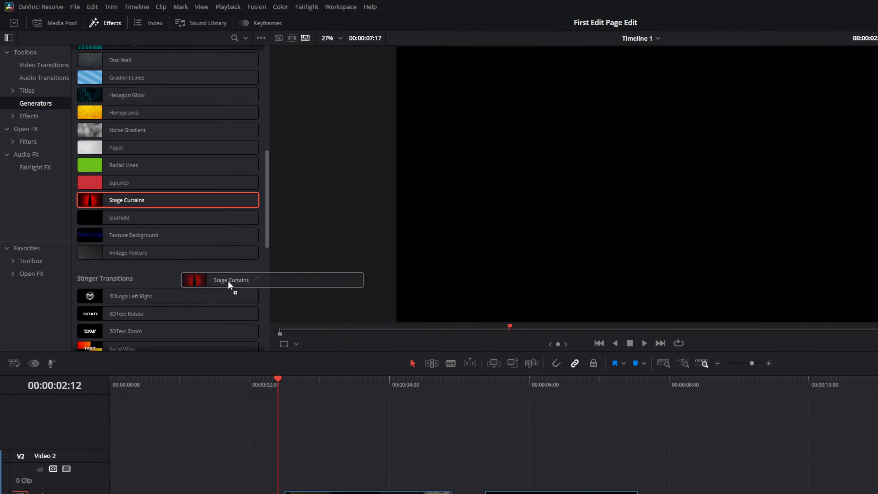
{"action": "left_click_drag", "start_coordinate": [227, 281], "coordinate": [164, 455]}
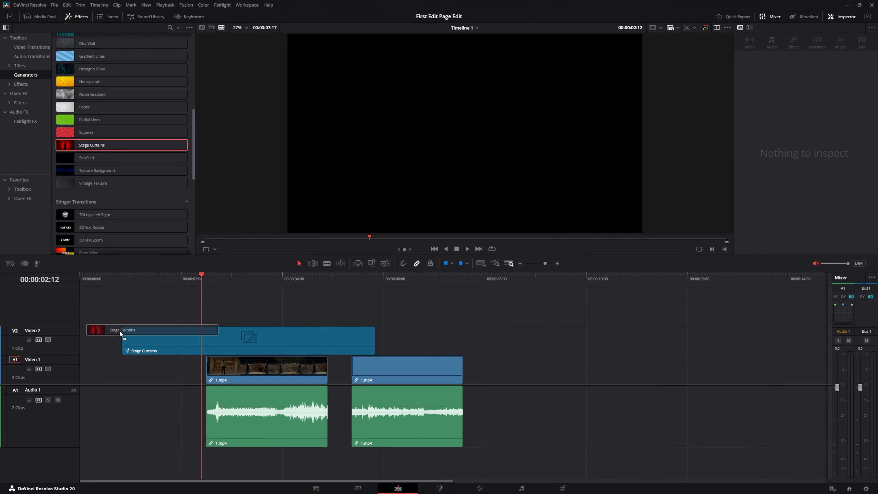
{"action": "left_click_drag", "start_coordinate": [120, 330], "coordinate": [77, 330]}
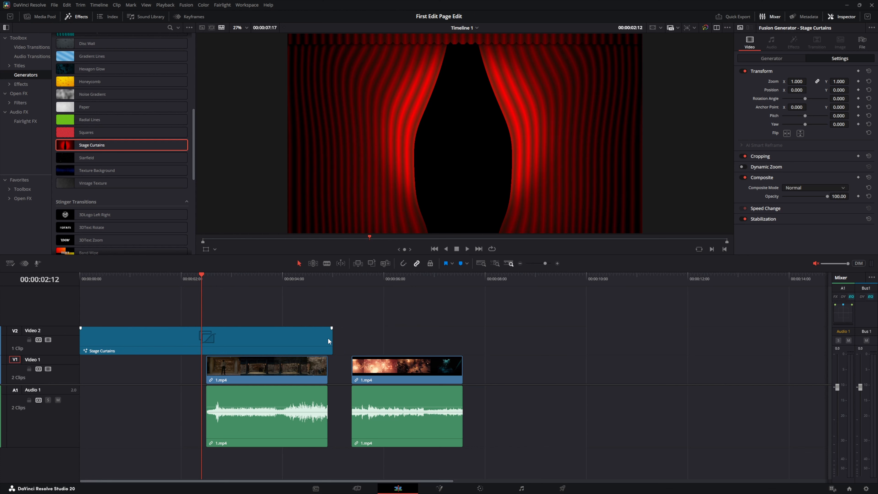
{"action": "left_click_drag", "start_coordinate": [331, 338], "coordinate": [192, 341]}
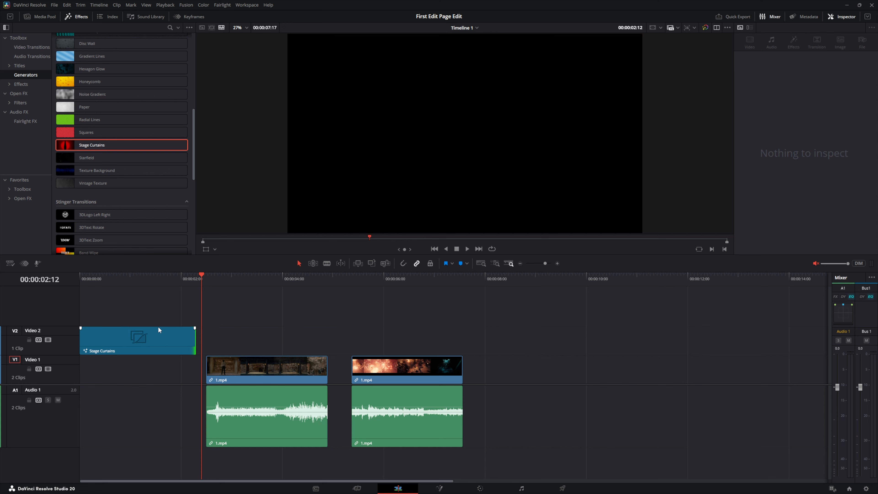
{"action": "left_click_drag", "start_coordinate": [175, 274], "coordinate": [186, 272]}
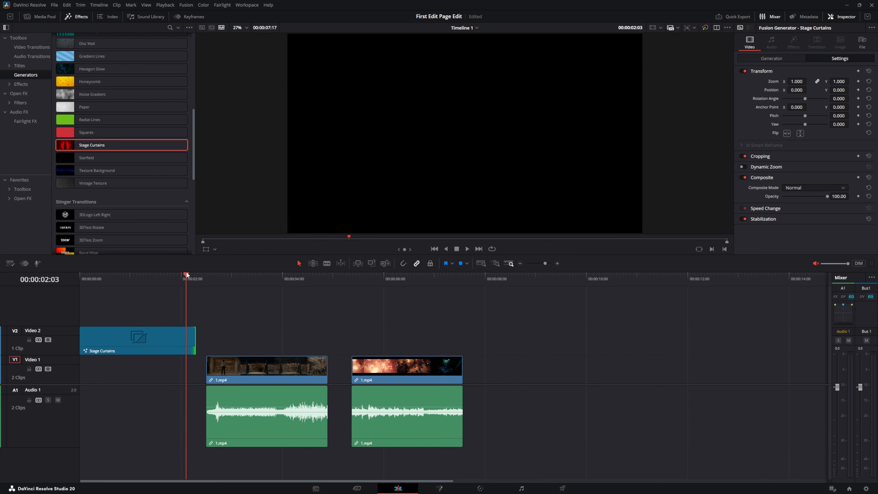
- Move the first 1.mp4 clip earlier to start at 00:00:02:03 and give its video and audio fade-ins of about 0.65 seconds
{"action": "left_click_drag", "start_coordinate": [241, 372], "coordinate": [219, 373]}
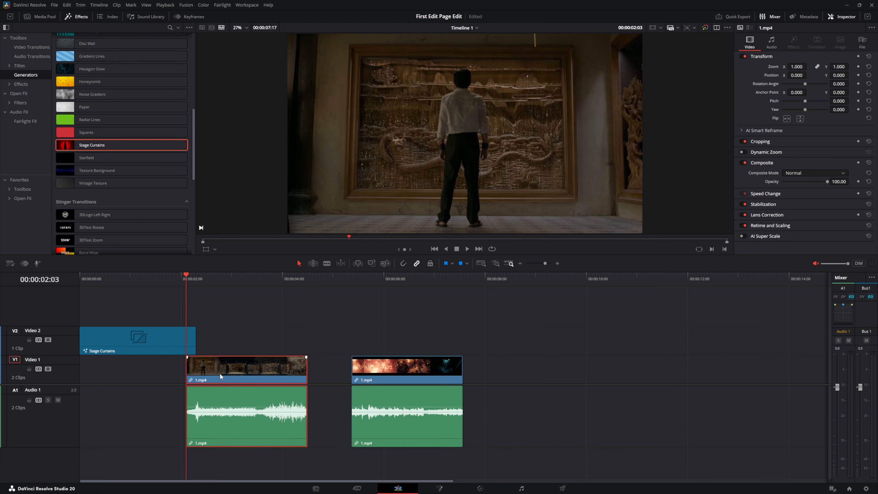
{"action": "left_click_drag", "start_coordinate": [185, 275], "coordinate": [151, 276]}
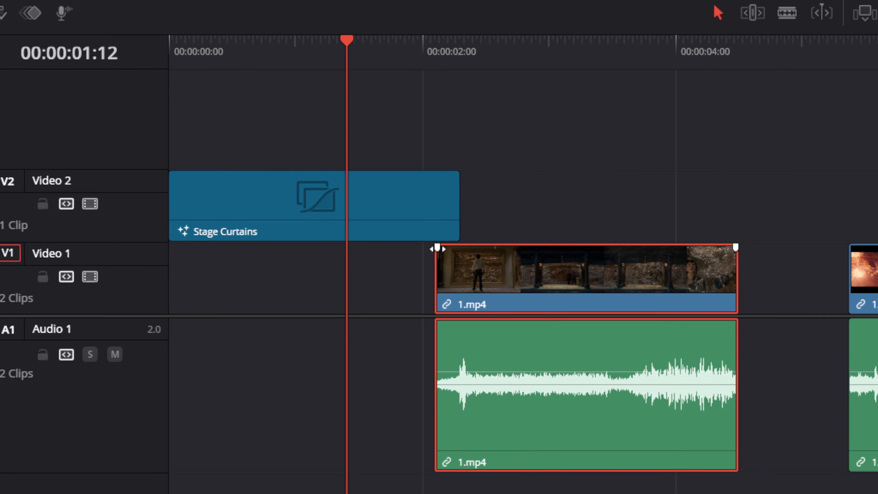
{"action": "left_click_drag", "start_coordinate": [437, 249], "coordinate": [521, 256]}
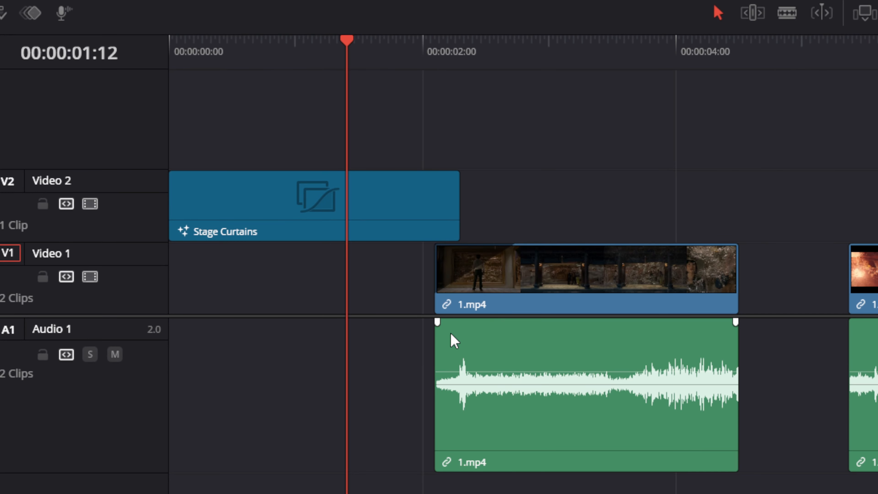
{"action": "left_click", "coordinate": [460, 332]}
{"action": "left_click_drag", "start_coordinate": [437, 322], "coordinate": [520, 324]}
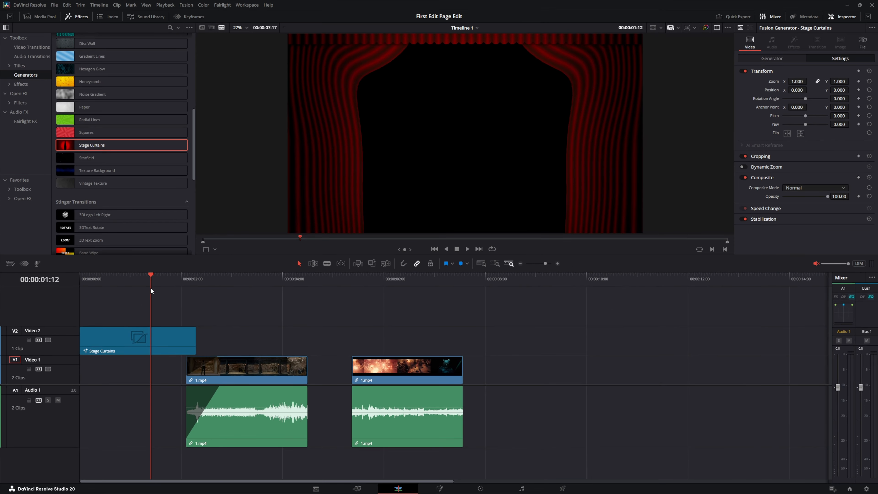
- Play the timeline from the beginning to review the curtain opening and the first clip's fade-in
{"action": "left_click", "coordinate": [92, 278]}
{"action": "left_click_drag", "start_coordinate": [92, 278], "coordinate": [70, 275]}
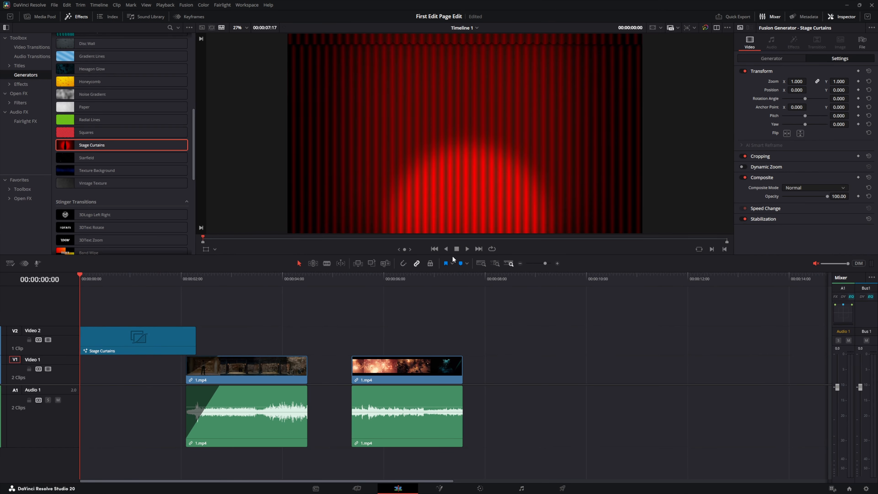
{"action": "left_click", "coordinate": [468, 248]}
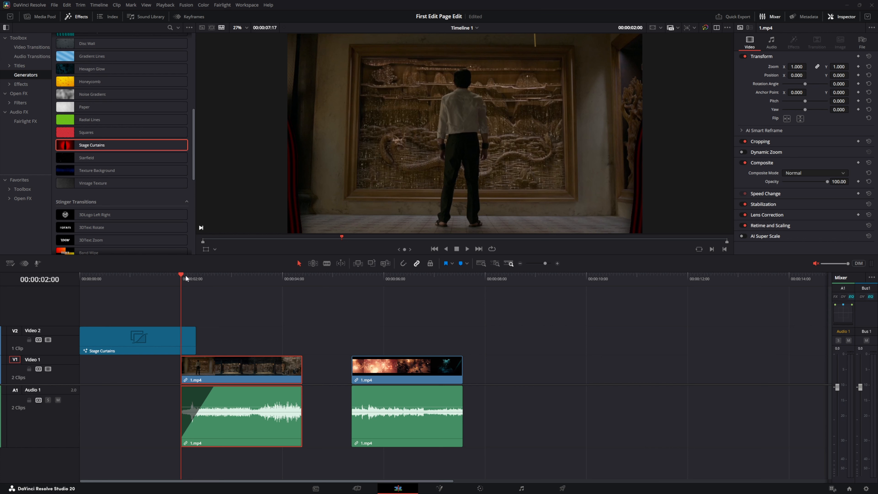
- Move the first 1.mp4 clip with its audio earlier to start at about 00:00:00:24, where the curtains begin to part
{"action": "left_click_drag", "start_coordinate": [178, 274], "coordinate": [136, 283]}
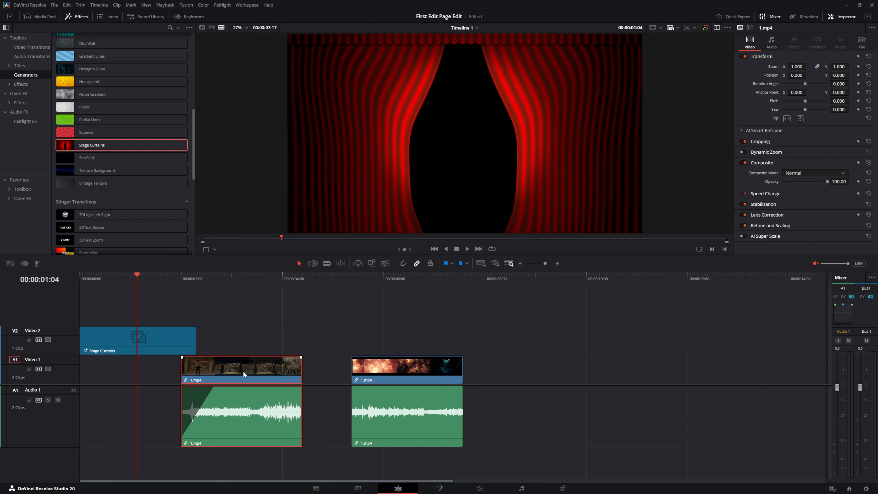
{"action": "left_click_drag", "start_coordinate": [238, 369], "coordinate": [134, 371]}
{"action": "left_click_drag", "start_coordinate": [136, 274], "coordinate": [77, 292]}
{"action": "left_click_drag", "start_coordinate": [143, 366], "coordinate": [179, 366]}
{"action": "left_click_drag", "start_coordinate": [82, 278], "coordinate": [251, 299]}
- Play the opening from the start and inspect the frames around 00:00:00:23, where the first clip begins beneath Stage Curtains
{"action": "key", "text": "Home"}
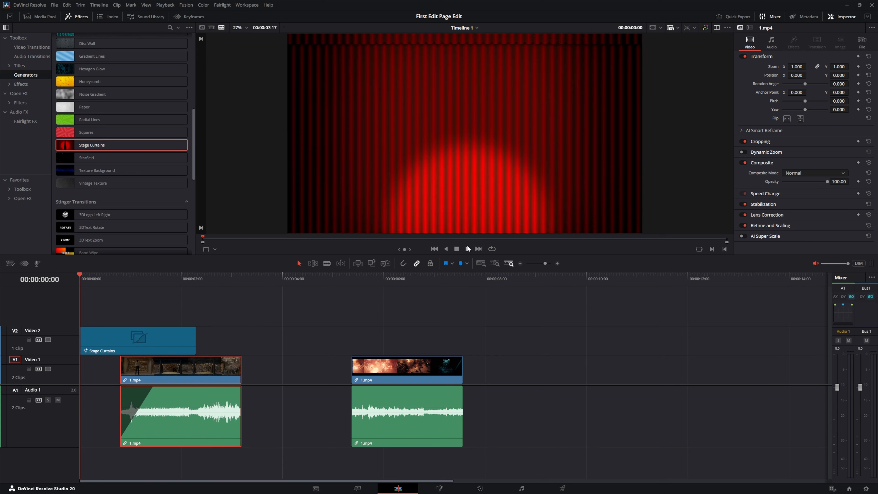
{"action": "left_click", "coordinate": [464, 249]}
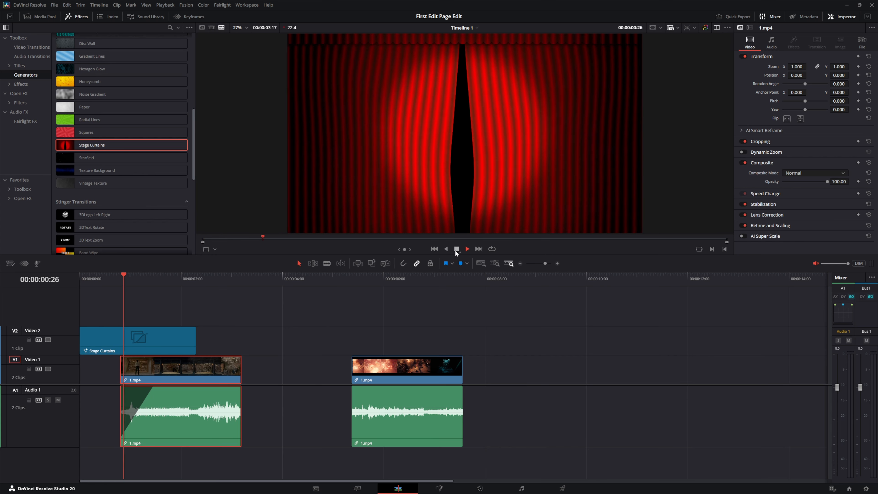
{"action": "left_click", "coordinate": [456, 249]}
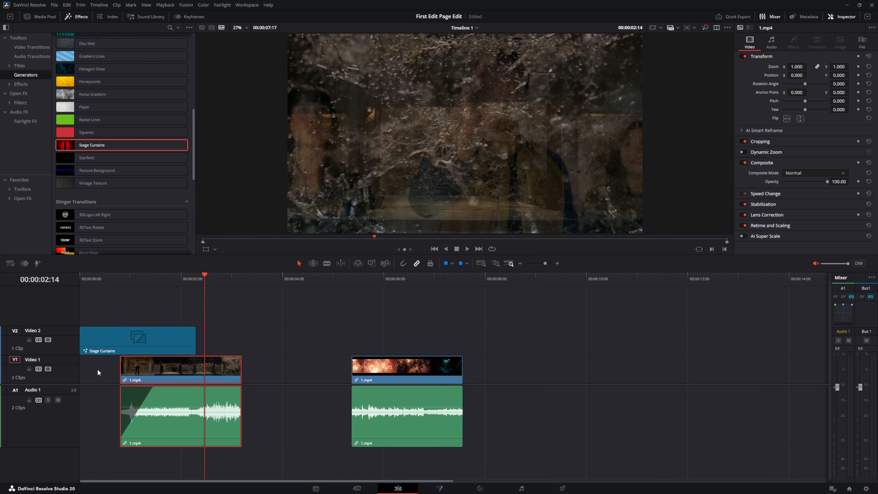
{"action": "left_click", "coordinate": [100, 316]}
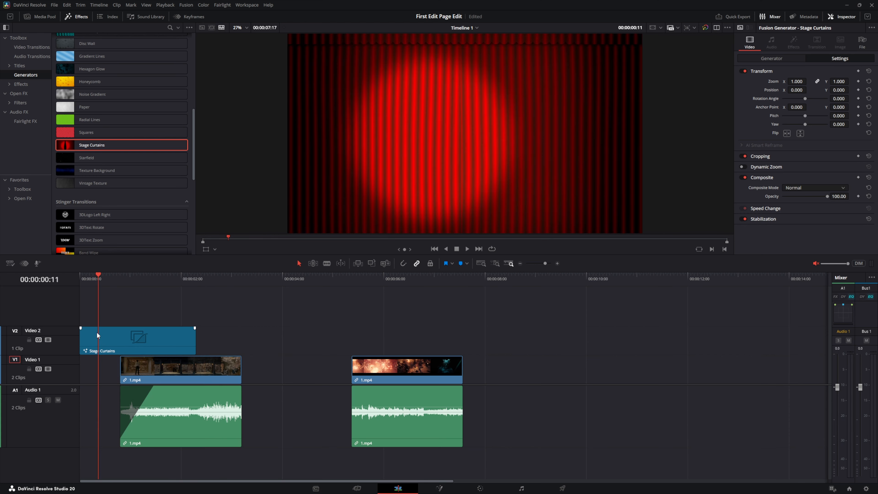
{"action": "left_click_drag", "start_coordinate": [98, 276], "coordinate": [119, 277]}
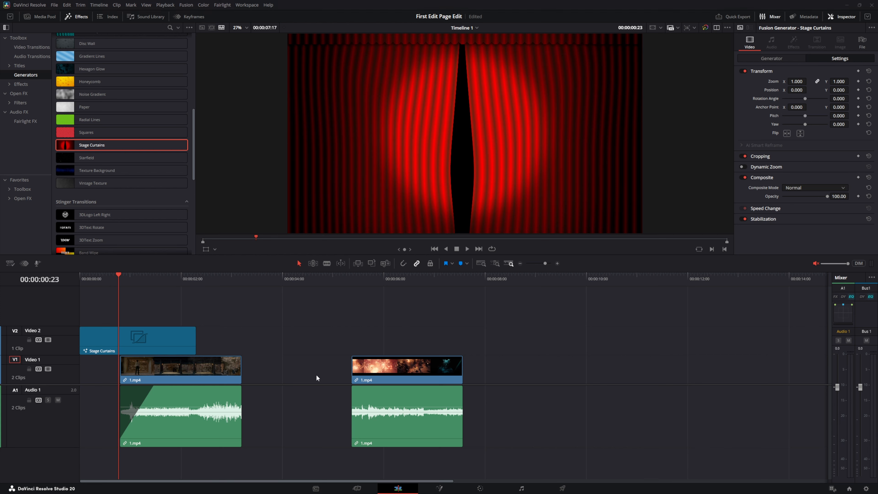
- Ripple delete the gap between the two 1.mp4 clips and play the timeline from the start
{"action": "left_click", "coordinate": [290, 372]}
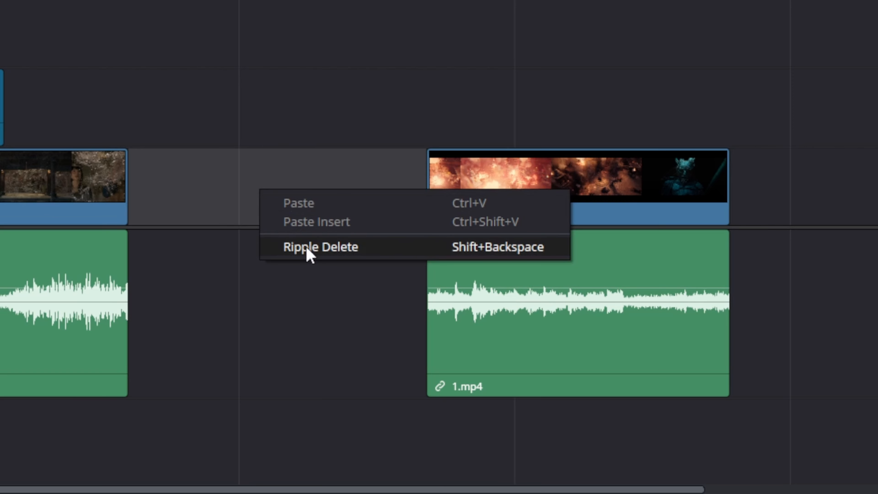
{"action": "left_click", "coordinate": [309, 254]}
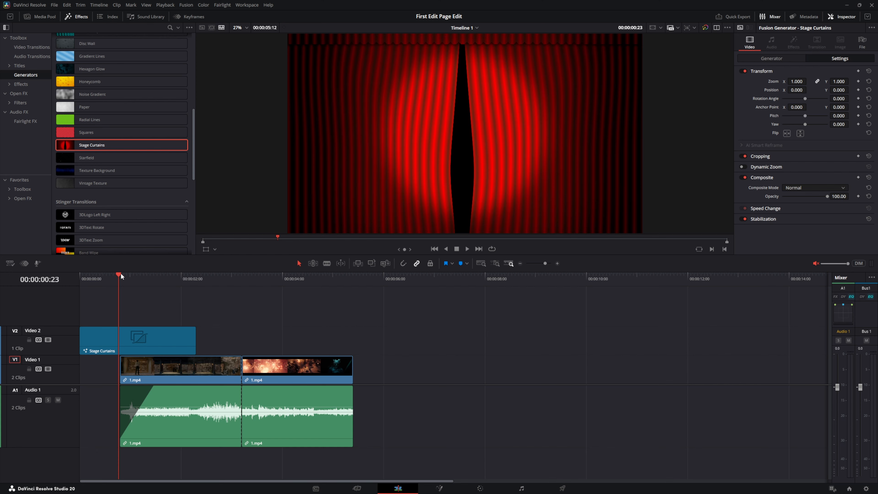
{"action": "left_click_drag", "start_coordinate": [120, 273], "coordinate": [81, 277]}
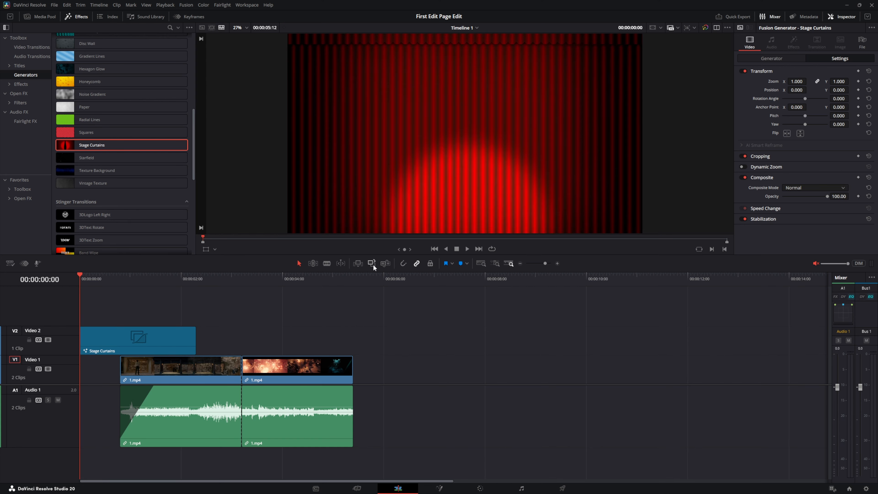
{"action": "left_click", "coordinate": [468, 249]}
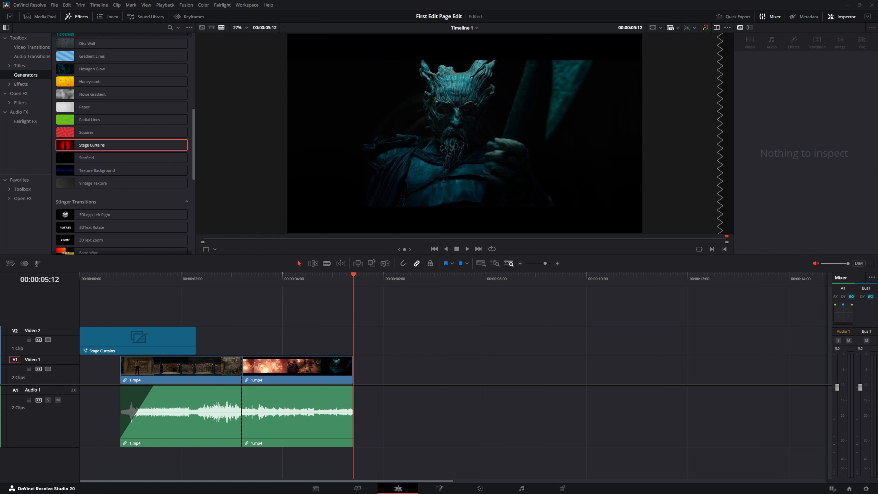
- Unmute the playback audio and play the timeline through with sound from the start, returning the playhead to 00:00:00:00
{"action": "left_click", "coordinate": [817, 263]}
{"action": "left_click_drag", "start_coordinate": [352, 274], "coordinate": [80, 277]}
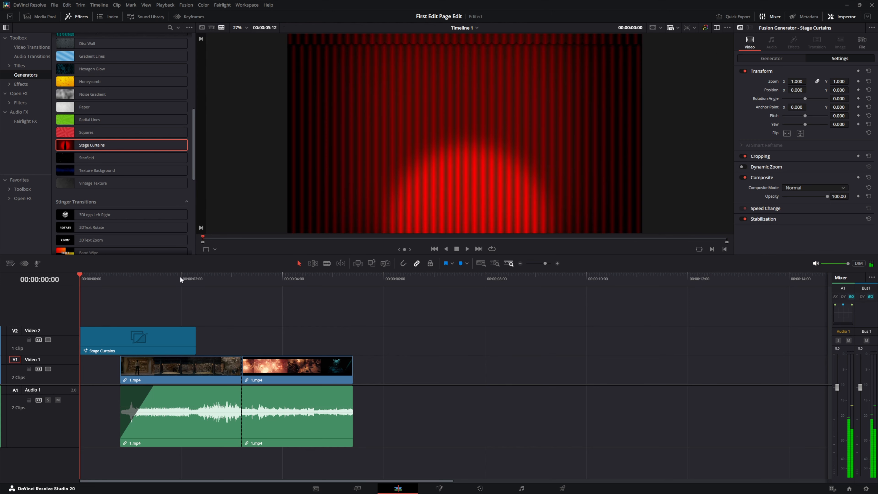
{"action": "left_click", "coordinate": [465, 250]}
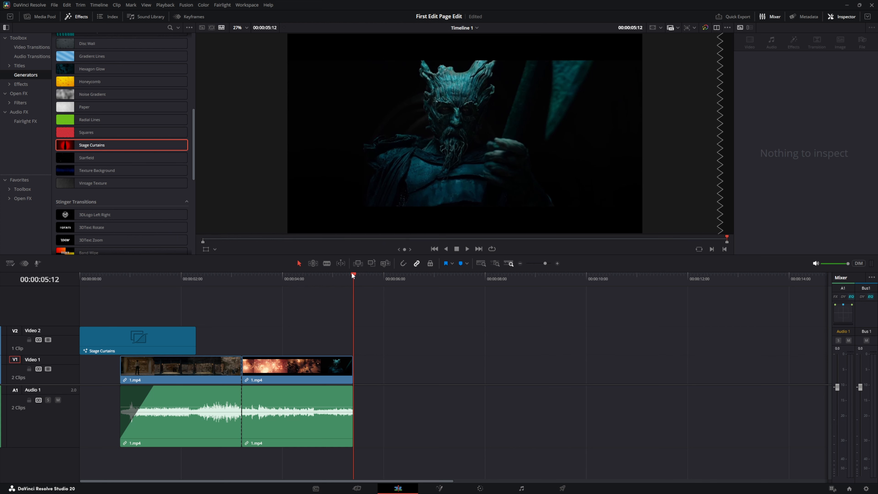
{"action": "left_click_drag", "start_coordinate": [352, 274], "coordinate": [79, 285]}
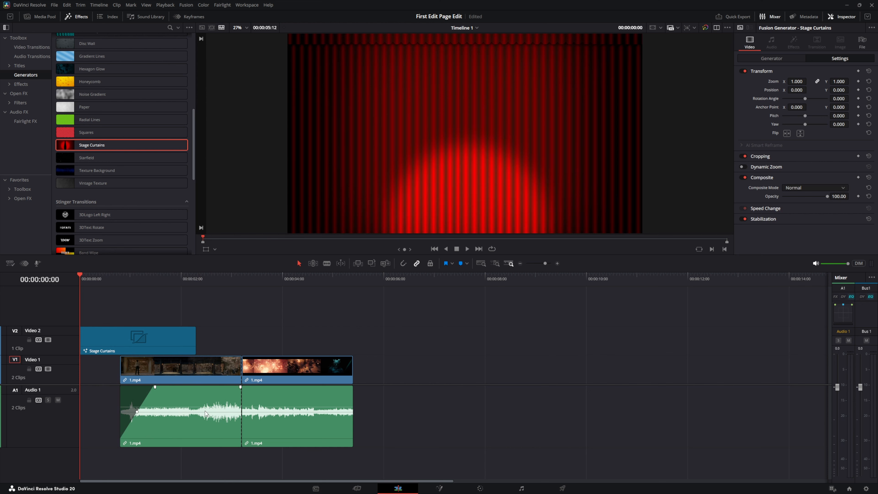
- Normalize the audio level of the second 1.mp4 clip with the YouTube normalization mode
{"action": "right_click", "coordinate": [268, 414]}
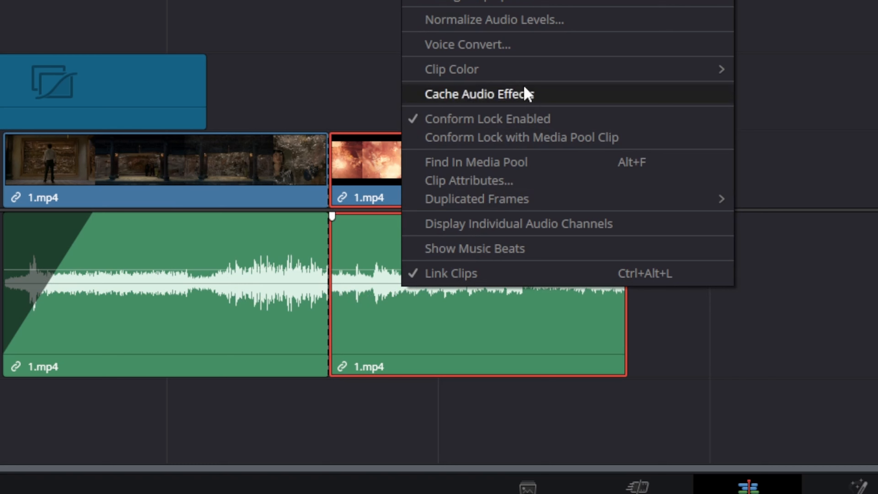
{"action": "left_click", "coordinate": [511, 22]}
{"action": "left_click", "coordinate": [504, 85]}
{"action": "left_click", "coordinate": [504, 84]}
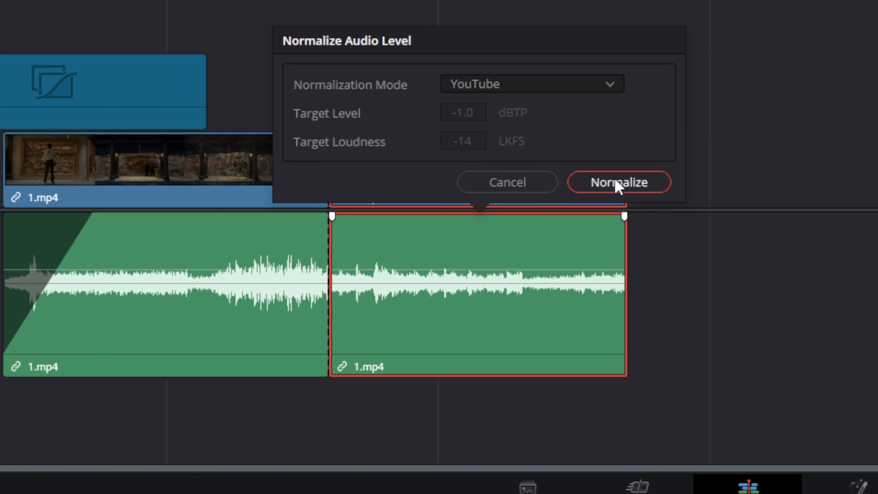
{"action": "left_click", "coordinate": [647, 186]}
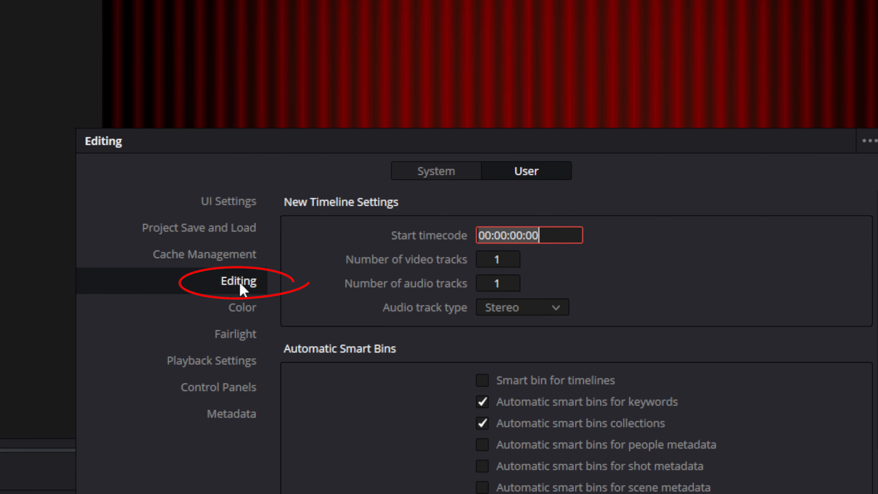
- Set the start timecode for new timelines to 00:00:00:00 in the user Editing preferences and save them
{"action": "left_click_drag", "start_coordinate": [539, 236], "coordinate": [471, 236]}
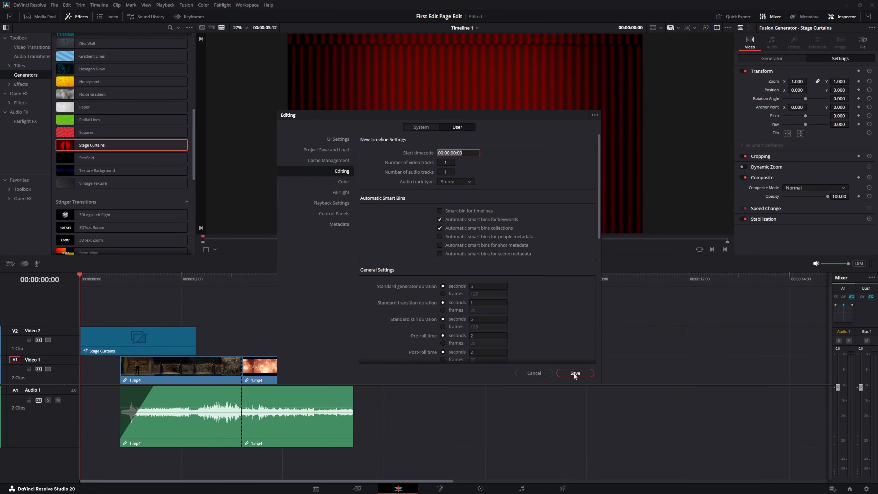
{"action": "left_click", "coordinate": [574, 373]}
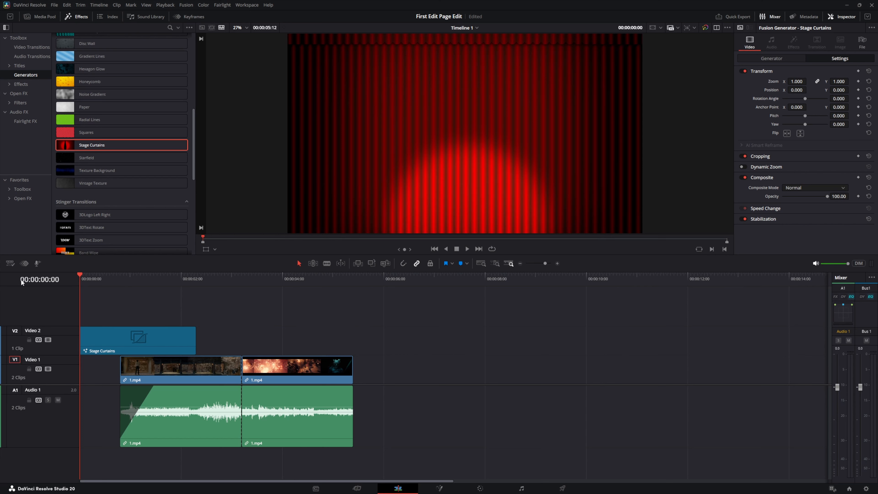
- Inspect the timeline at 00:00:04:00 and at its start, ending with the playhead at 00:00:00:24
{"action": "left_click_drag", "start_coordinate": [80, 274], "coordinate": [283, 286]}
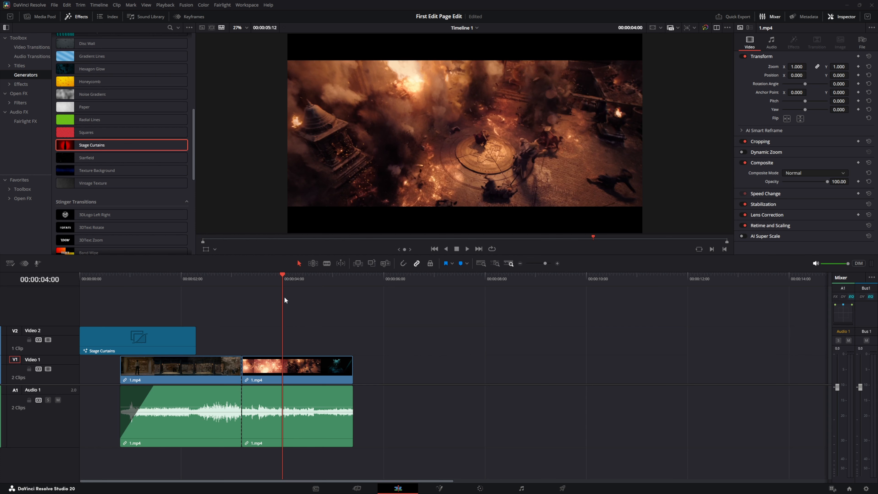
{"action": "left_click_drag", "start_coordinate": [282, 277], "coordinate": [77, 276]}
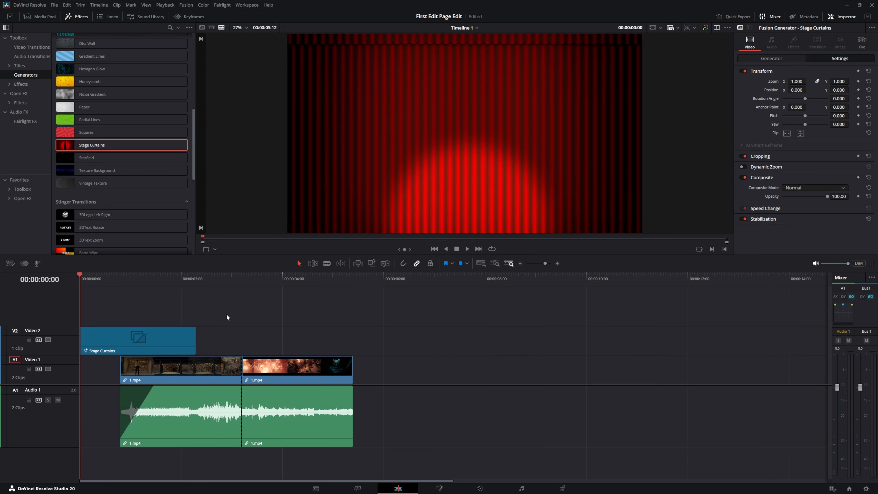
{"action": "left_click_drag", "start_coordinate": [79, 273], "coordinate": [120, 277]}
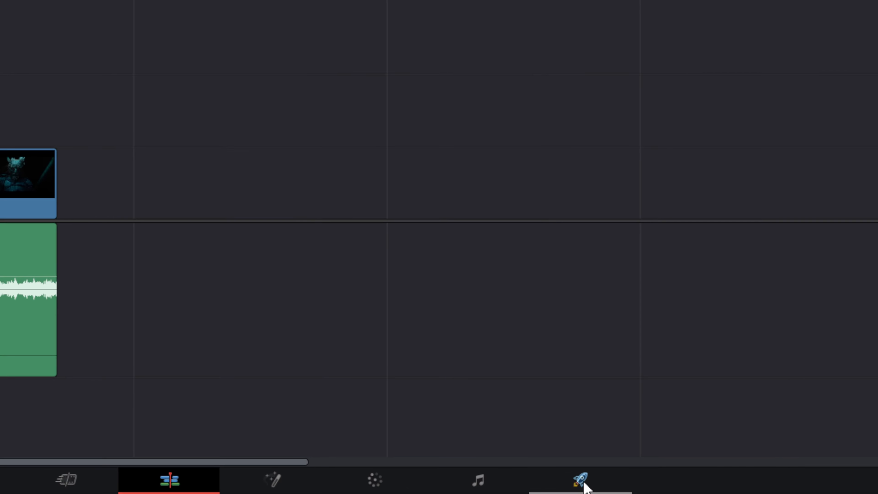
- Open the Deliver page, name the export file Test and set its location to D:\
{"action": "left_click", "coordinate": [585, 485]}
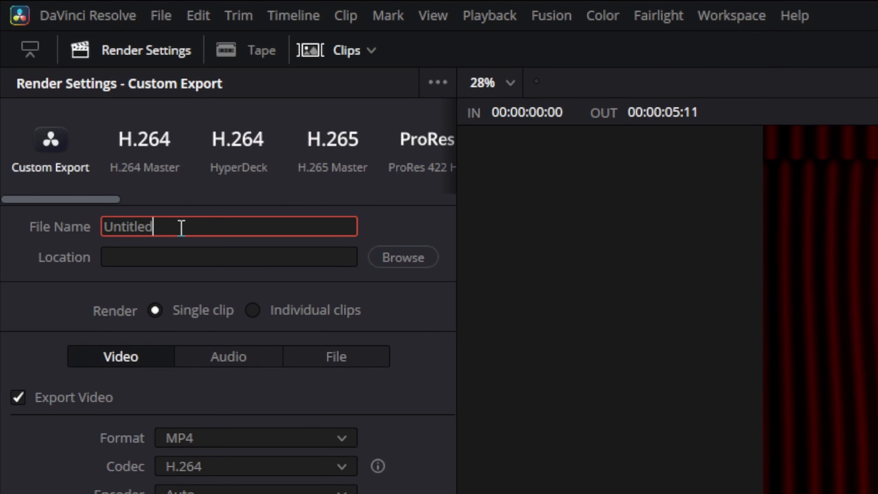
{"action": "left_click_drag", "start_coordinate": [181, 228], "coordinate": [79, 228]}
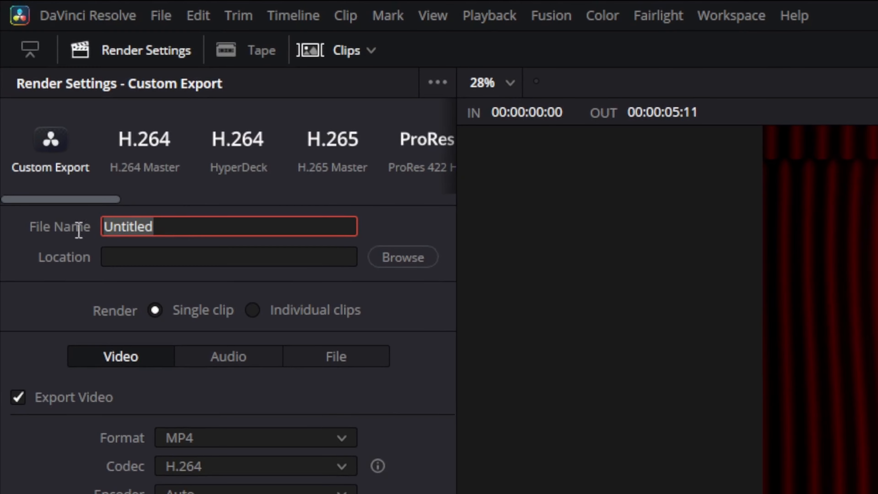
{"action": "type", "text": "Test"}
{"action": "left_click", "coordinate": [403, 257]}
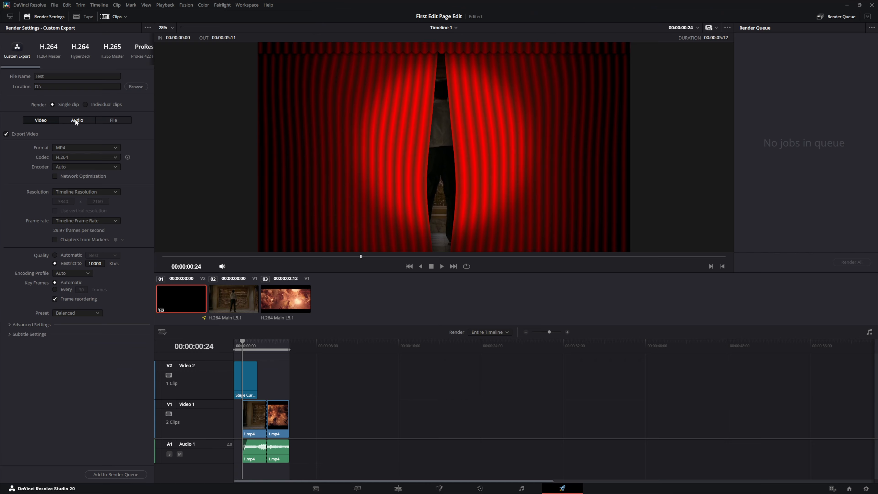
- Check the audio and video export settings, add the Test export to the render queue and render it
{"action": "left_click", "coordinate": [76, 121]}
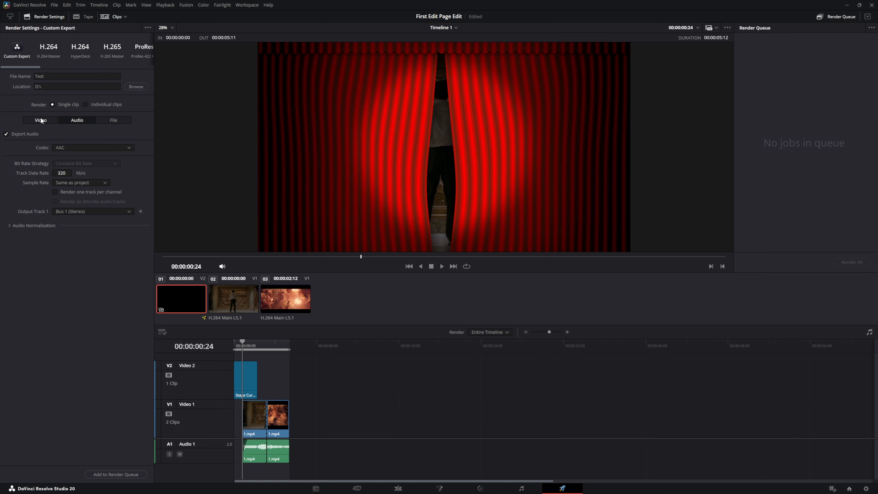
{"action": "left_click", "coordinate": [41, 121]}
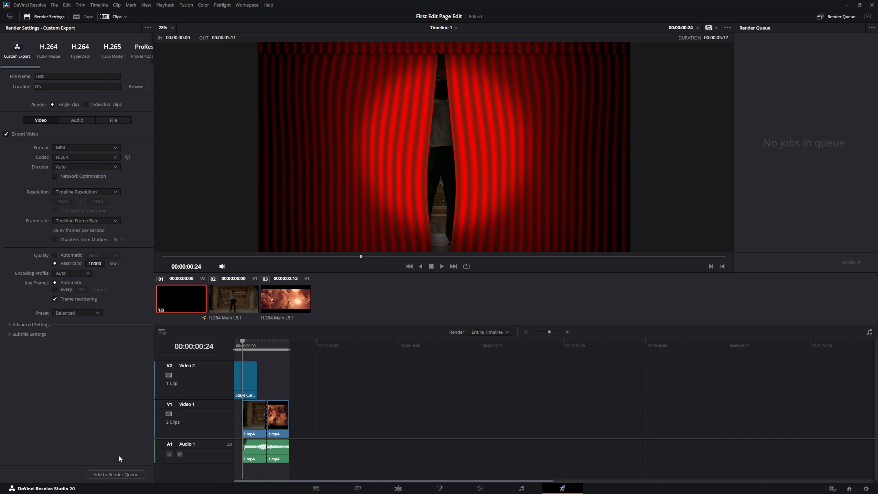
{"action": "left_click", "coordinate": [119, 475]}
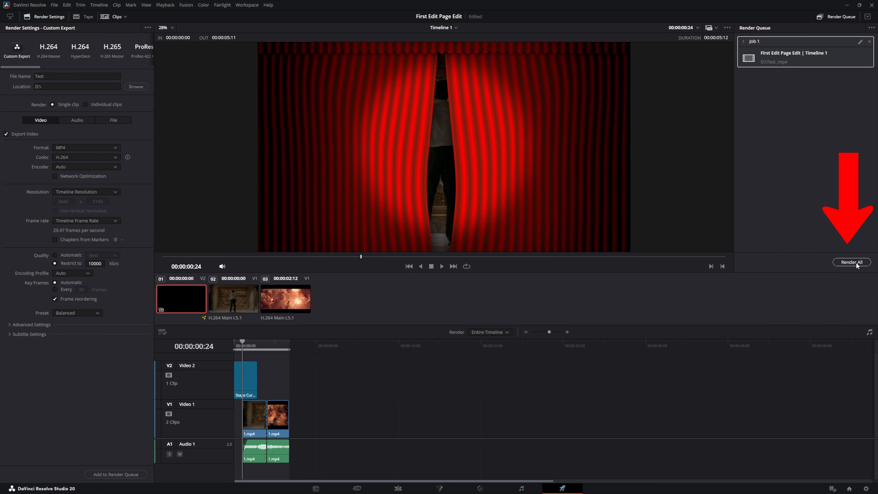
{"action": "left_click", "coordinate": [852, 262]}
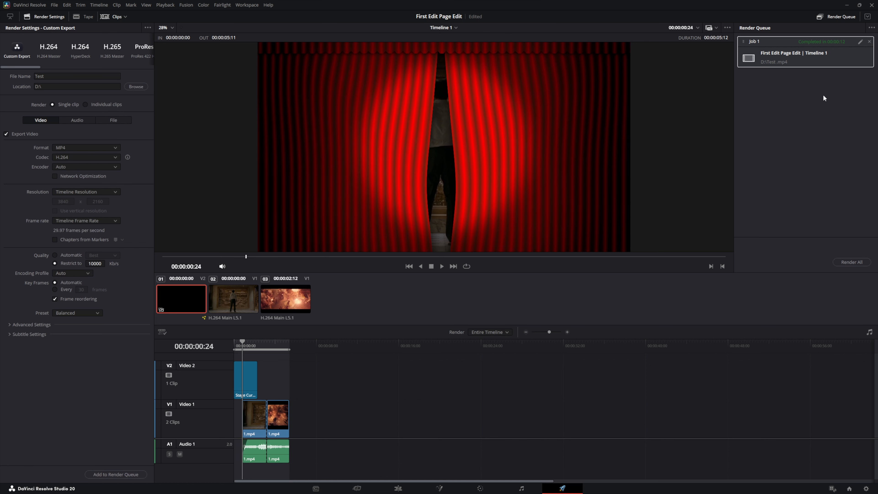
- Return to the Edit page and show the Media Pool with the project's media
{"action": "left_click", "coordinate": [398, 488]}
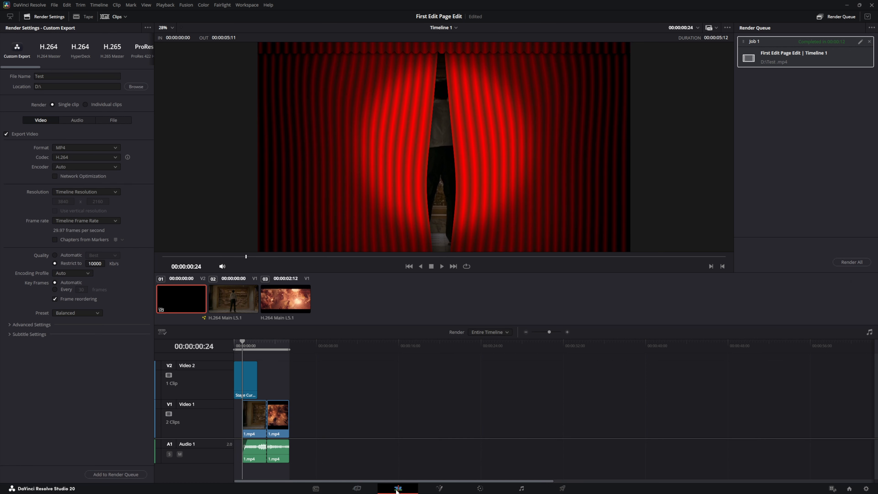
{"action": "left_click", "coordinate": [43, 17]}
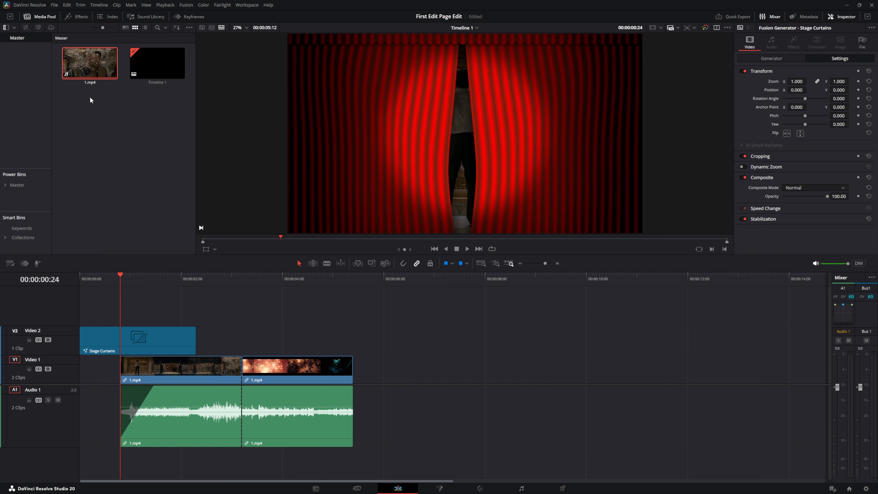